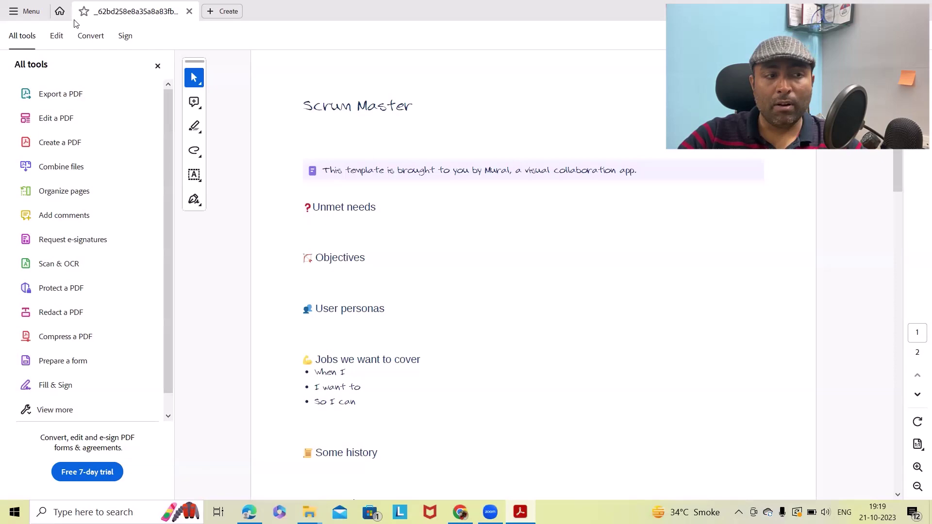
# Browse the Rai Gurukul home page, then return to Confluence's PDF Export Language Support page.
pyautogui.hotkey('alt', 'Tab')
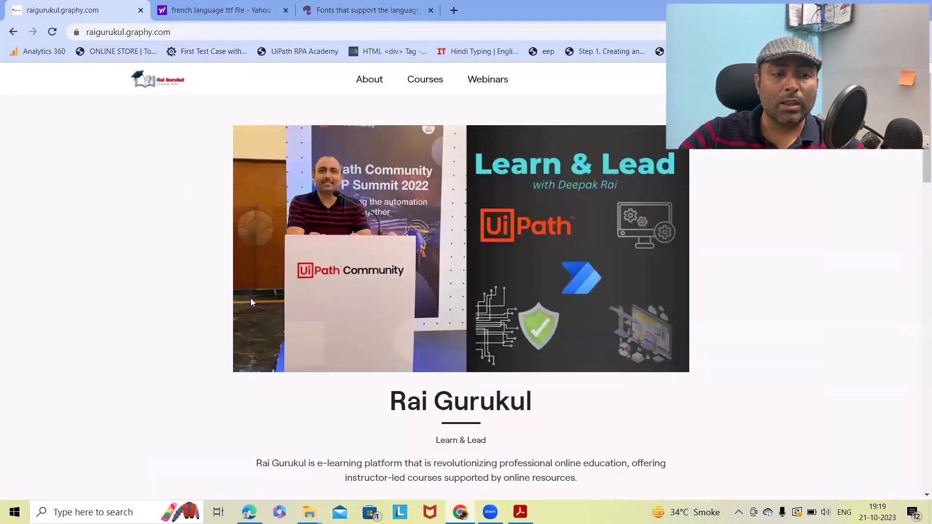
pyautogui.scroll(-10, 372, 212)
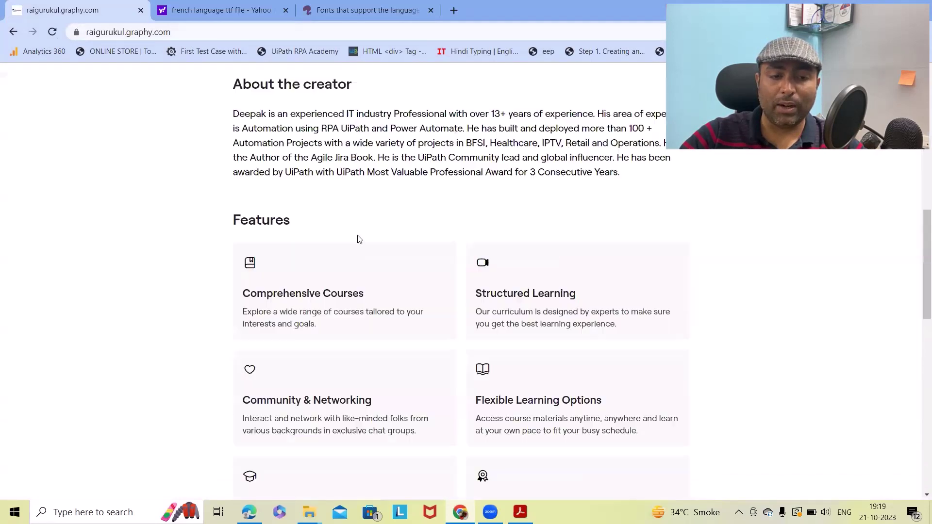
pyautogui.scroll(-4, 359, 239)
pyautogui.scroll(9, 354, 241)
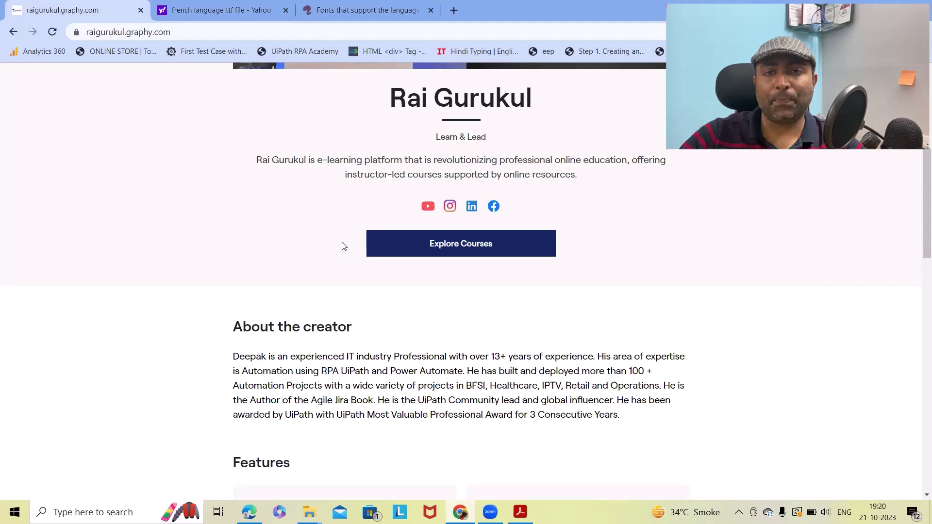
pyautogui.scroll(5, 349, 233)
pyautogui.scroll(1, 350, 232)
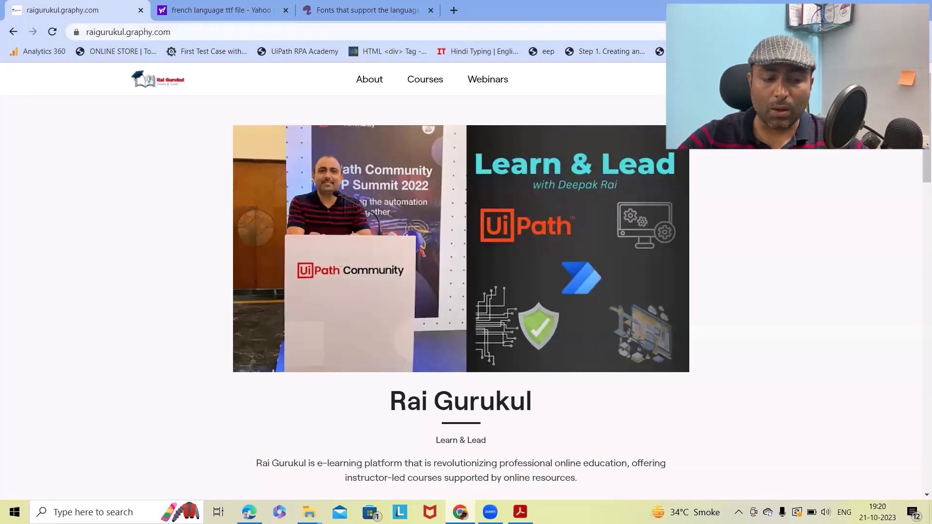
pyautogui.hotkey('alt', 'Tab')
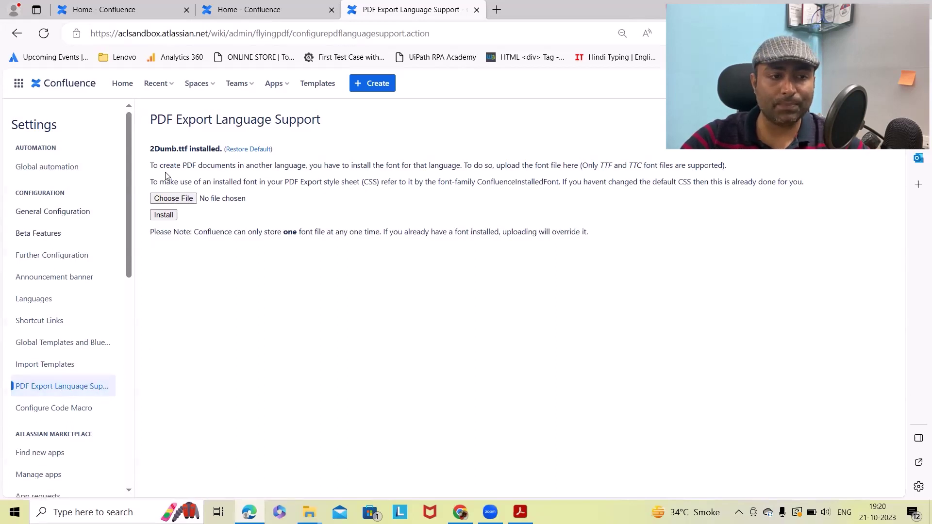
# Reload the Confluence home tab, then show the personal space overview with its content tree.
pyautogui.hotkey('ctrl', 'shift', 'Tab')
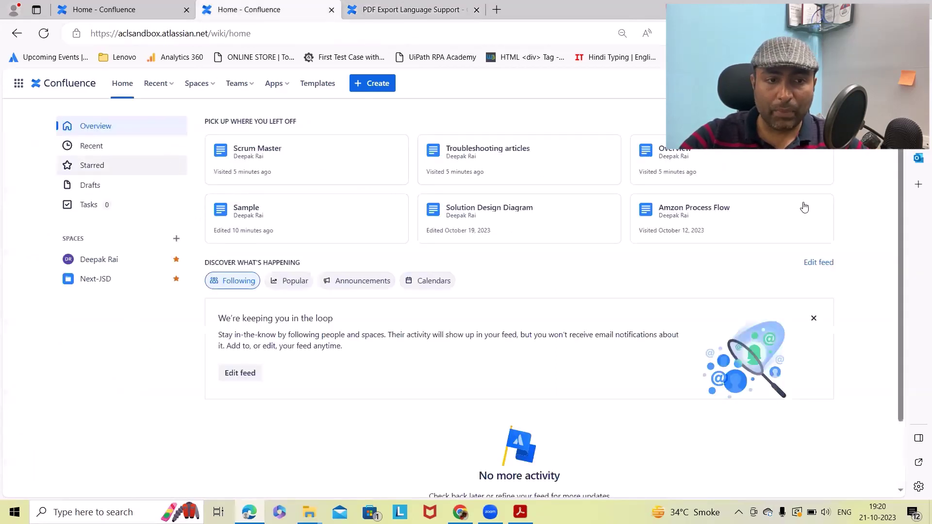
pyautogui.press('F5')
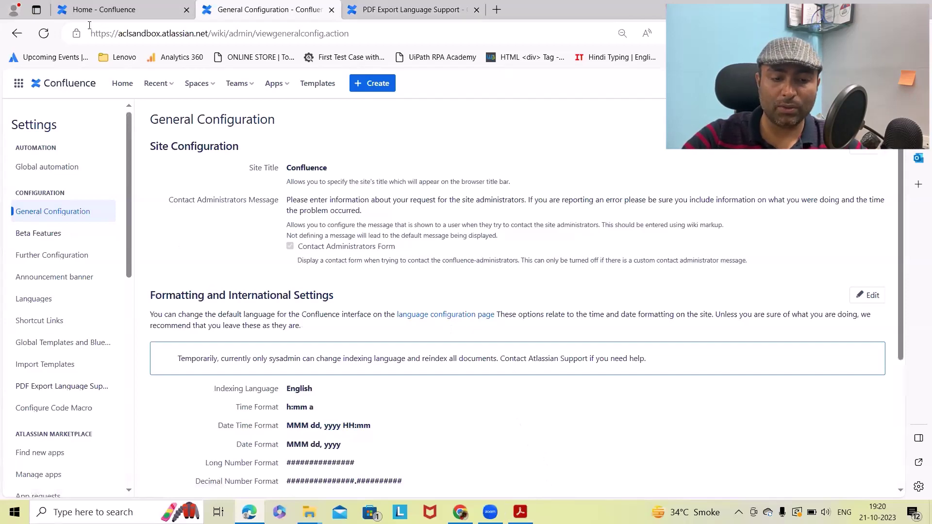
pyautogui.click(145, 10)
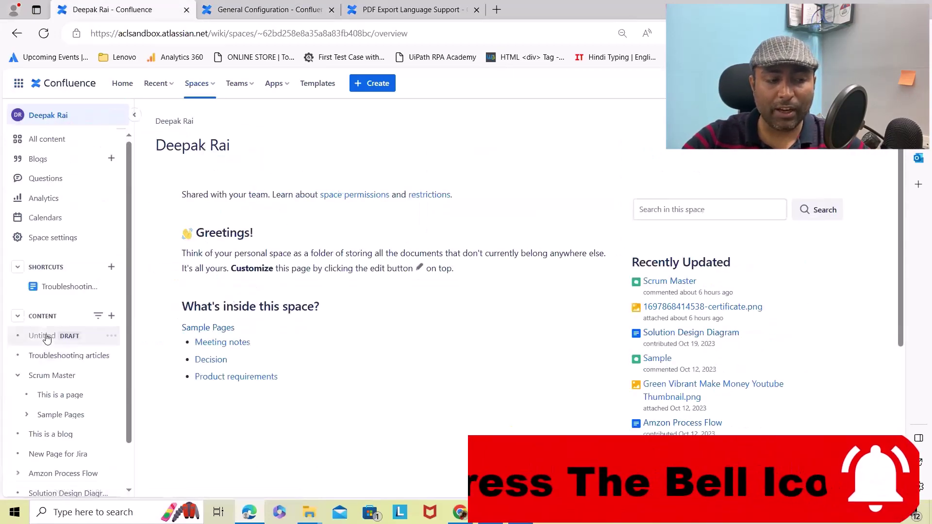
# Look through the Scrum Master page's sections, then switch to its exported PDF in Adobe Acrobat.
pyautogui.click(51, 376)
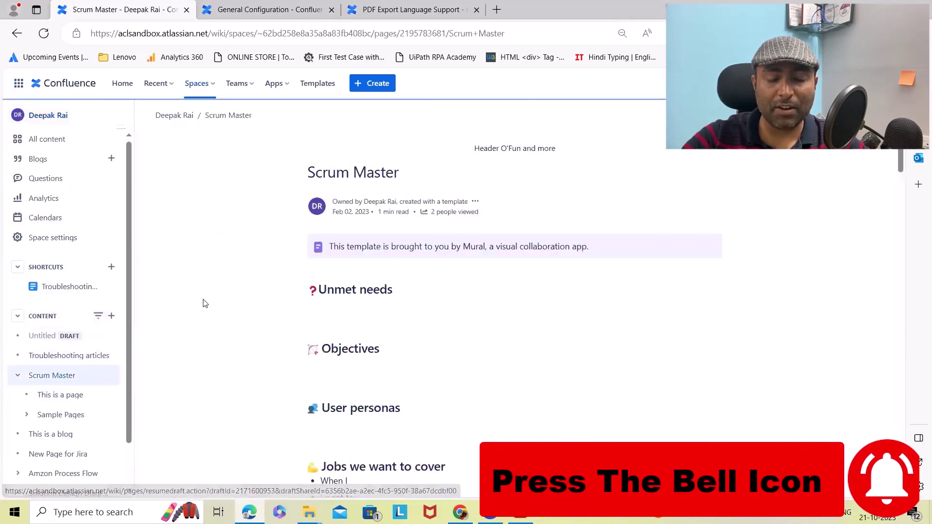
pyautogui.scroll(-10, 329, 300)
pyautogui.scroll(-5, 340, 320)
pyautogui.scroll(15, 347, 336)
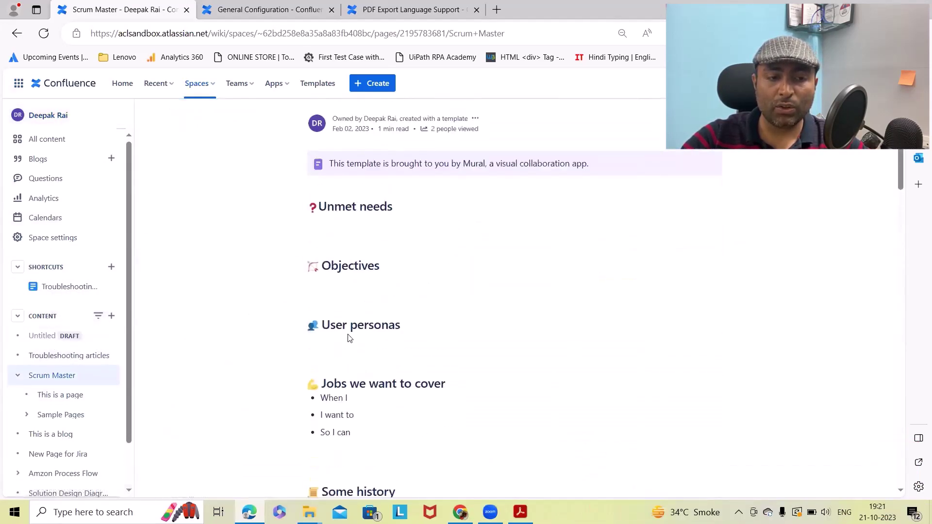
pyautogui.scroll(-20, 429, 301)
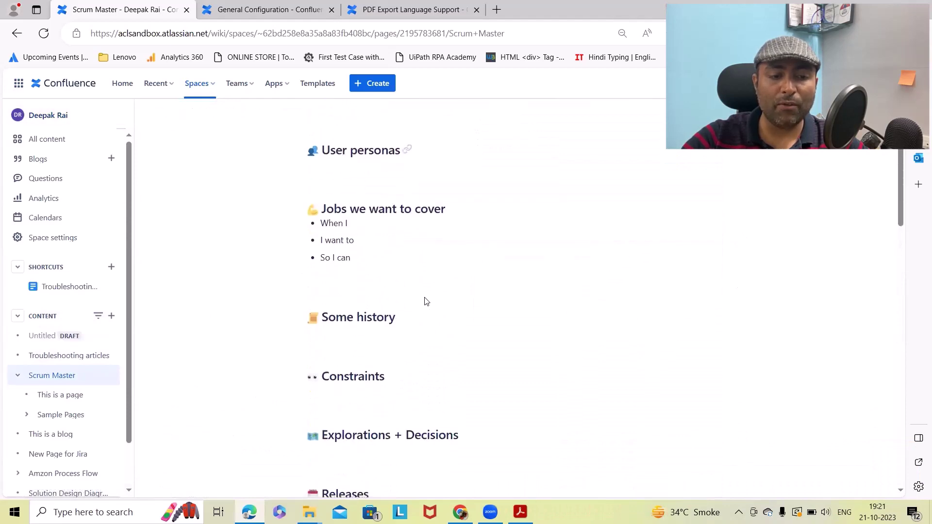
pyautogui.scroll(-3, 422, 310)
pyautogui.scroll(12, 422, 320)
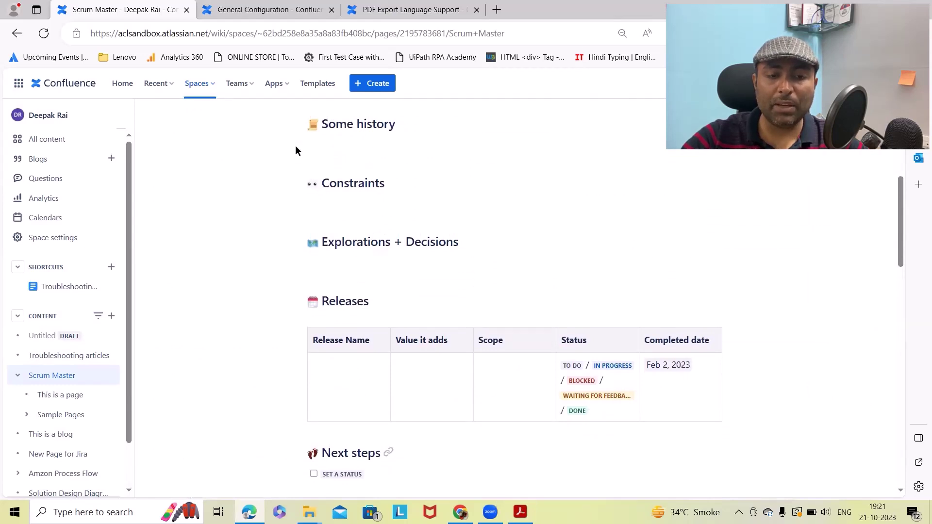
pyautogui.hotkey('alt', 'Tab')
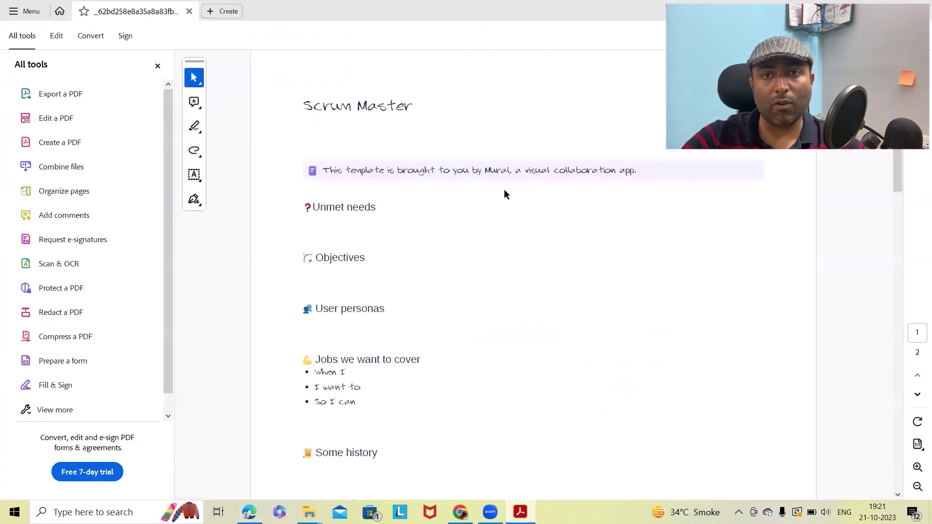
# Select the Mural template line to inspect its custom font, then scroll to the Releases table.
pyautogui.moveTo(322, 170); pyautogui.dragTo(635, 171)
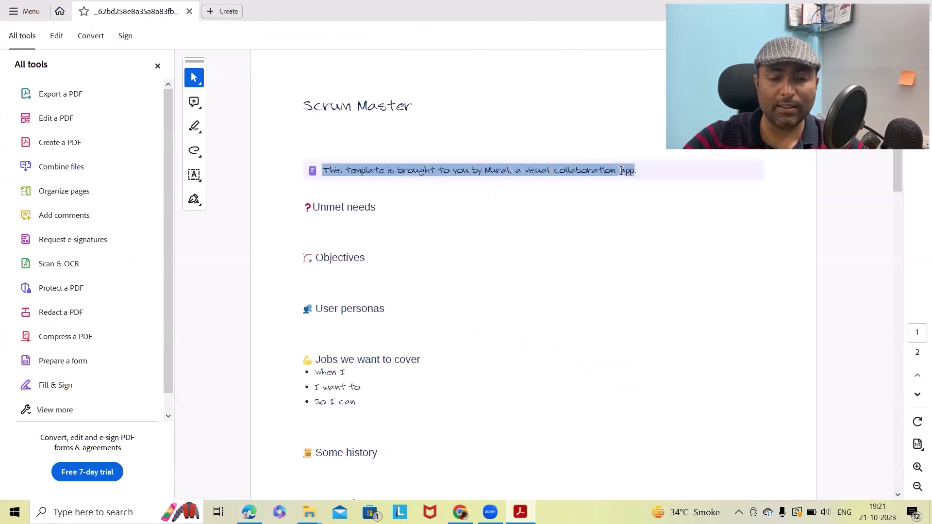
pyautogui.click(473, 238)
pyautogui.scroll(-6, 495, 273)
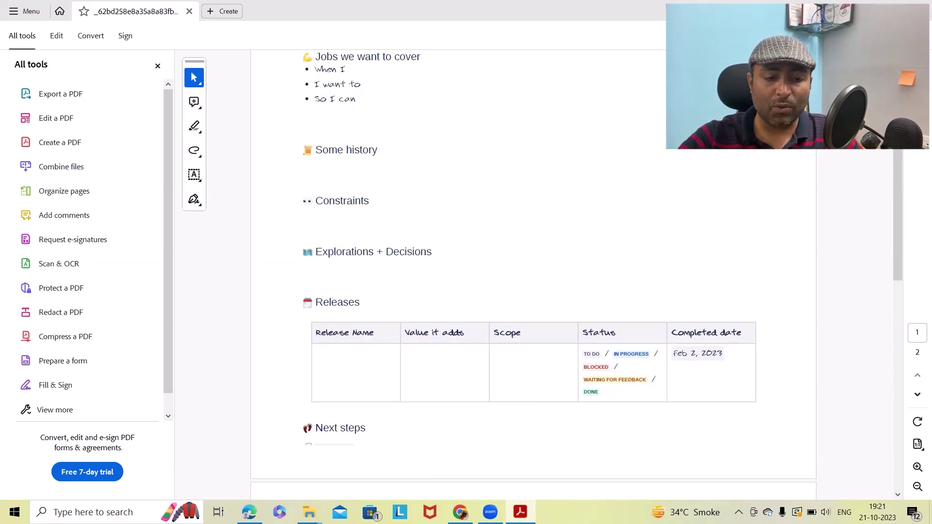
# Go to General Configuration's PDF Export Language Support settings, showing 2Dumb.ttf installed.
pyautogui.hotkey('alt', 'Tab')
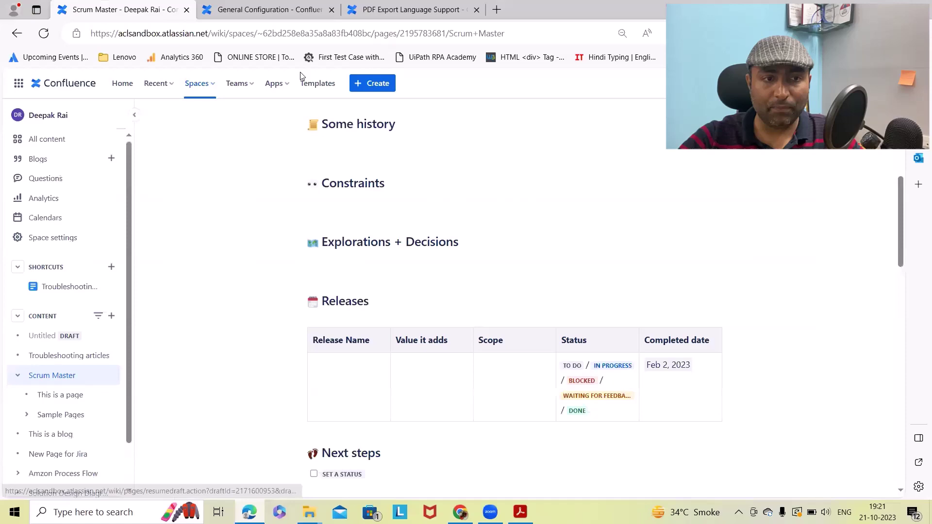
pyautogui.click(262, 14)
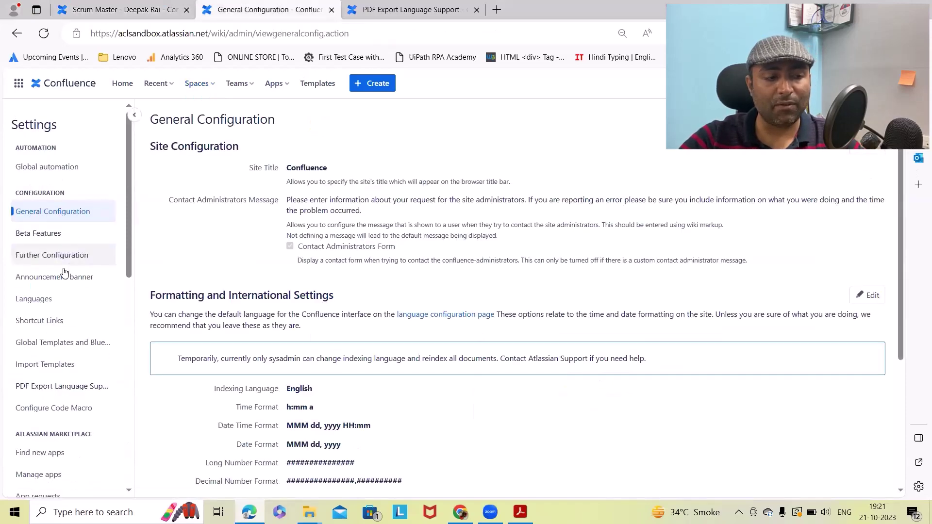
pyautogui.click(41, 390)
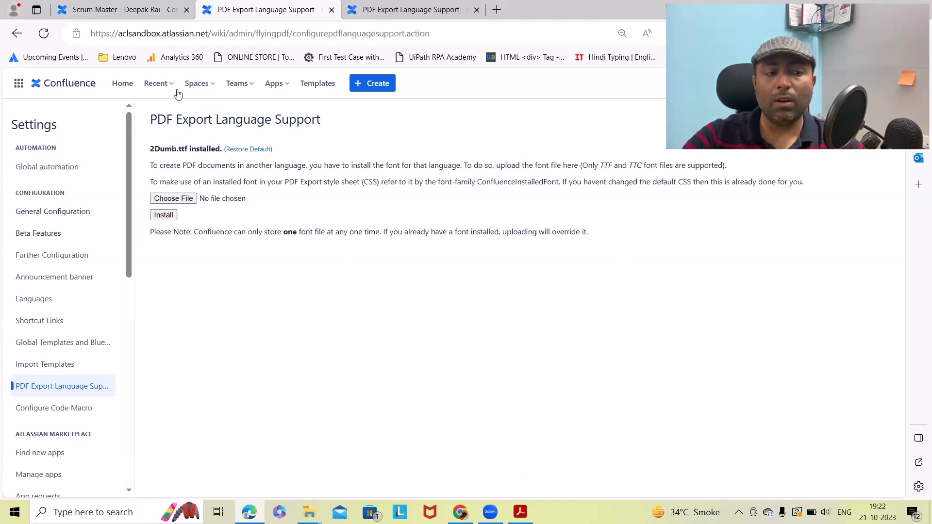
# Show Font Squirrel's list of French-supporting fonts, scrolled back to 3Dumb at the top.
pyautogui.hotkey('alt', 'Tab')
pyautogui.scroll(-3, 238, 164)
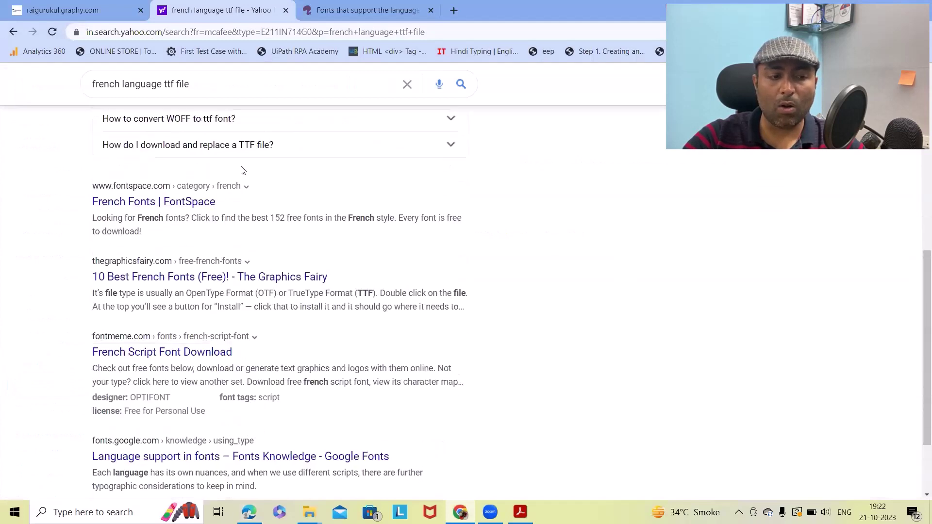
pyautogui.scroll(8, 243, 173)
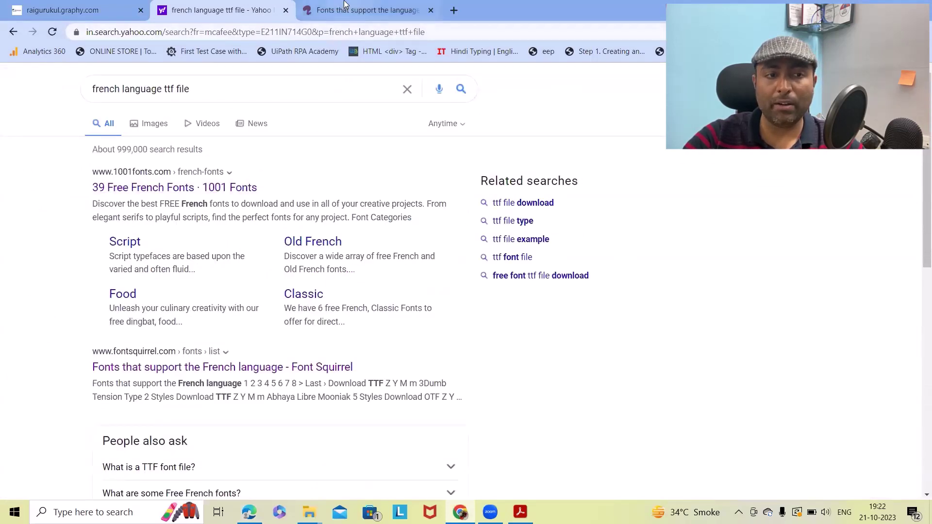
pyautogui.click(368, 10)
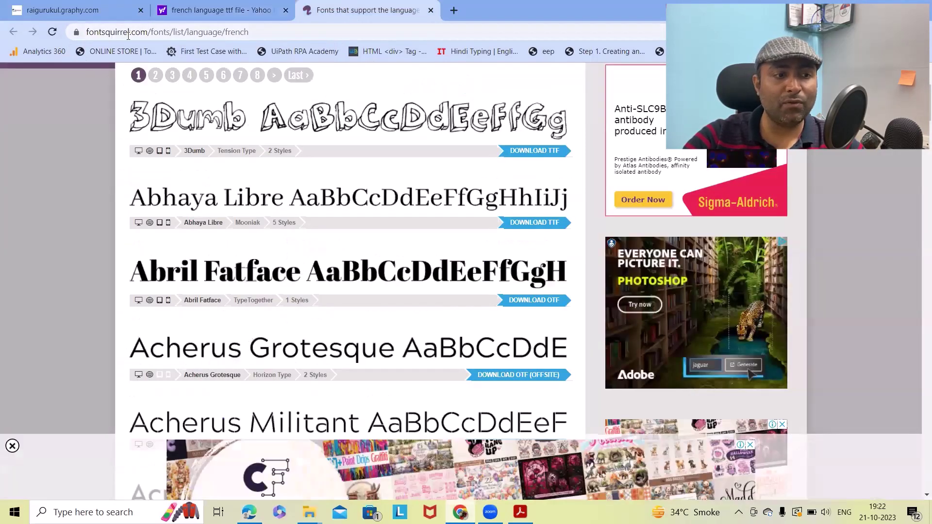
pyautogui.scroll(-3, 522, 247)
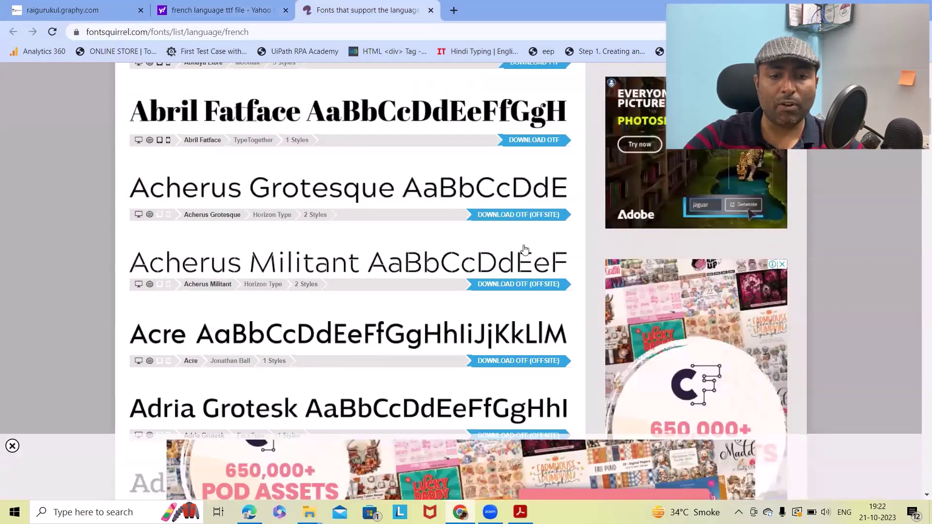
pyautogui.scroll(3, 491, 241)
pyautogui.scroll(-3, 461, 234)
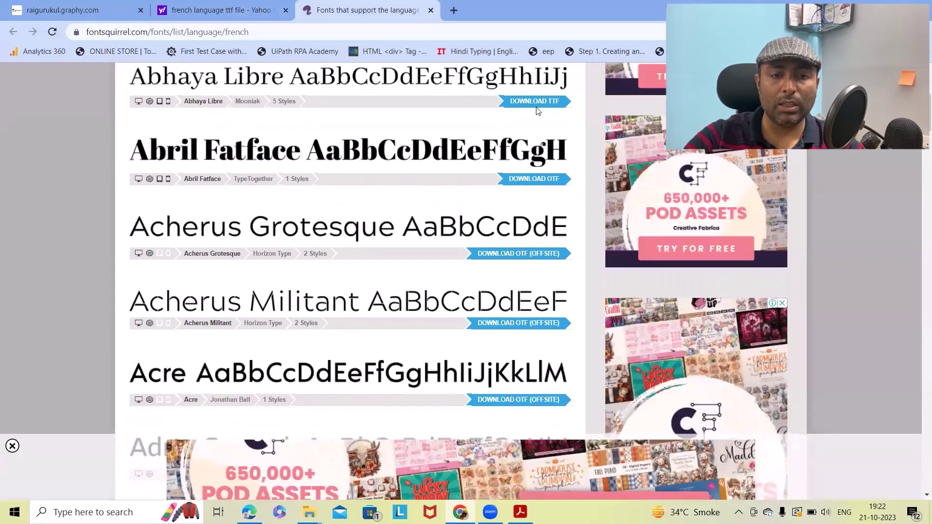
pyautogui.scroll(3, 547, 257)
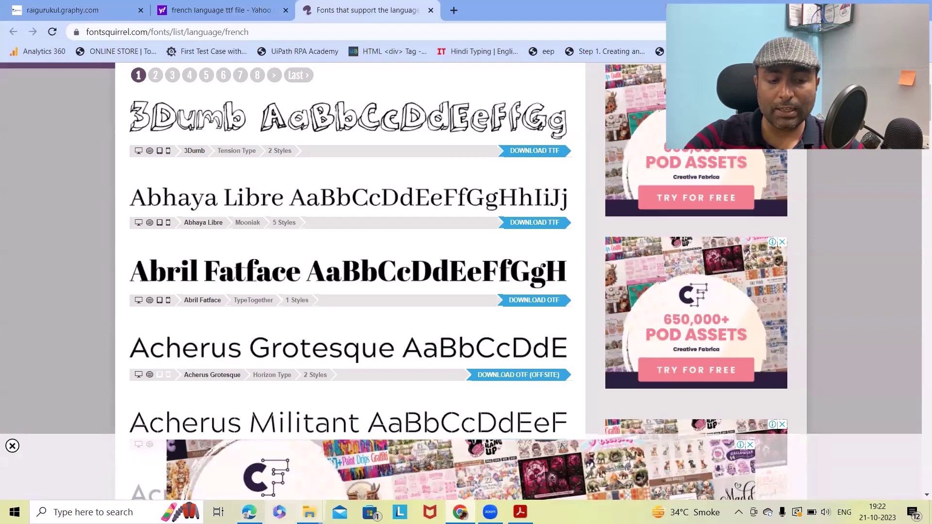
# Find the 3dumb ZIP and the 3Dumb and 2Dumb font files in Downloads, then return to Confluence.
pyautogui.moveTo(309, 512)
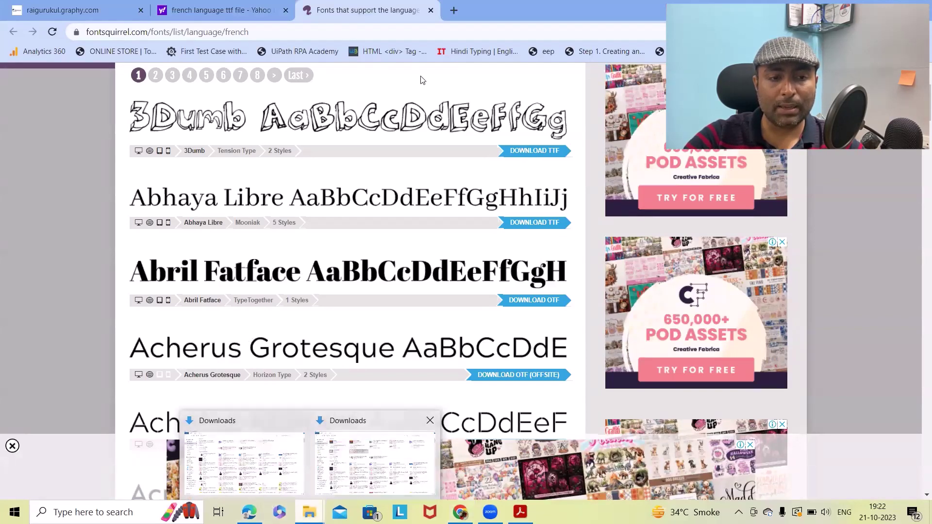
pyautogui.click(378, 465)
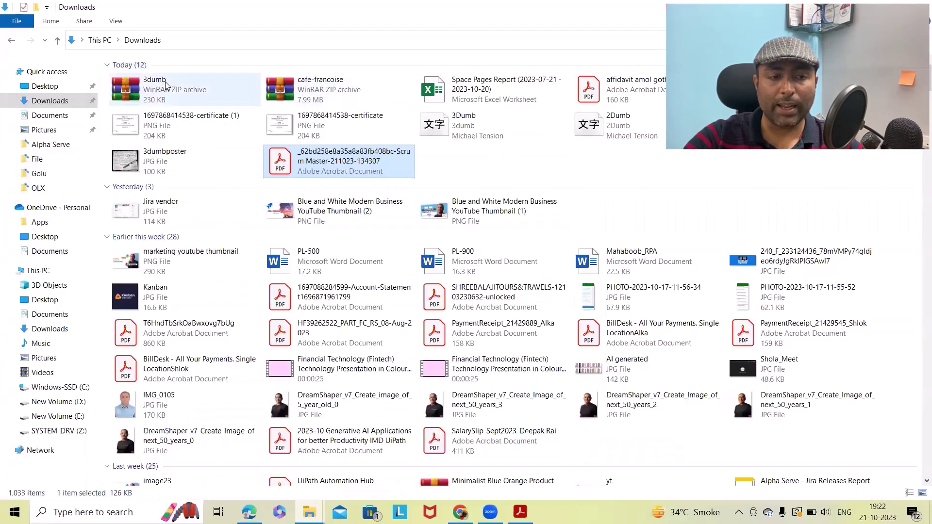
pyautogui.click(168, 95)
pyautogui.rightClick(168, 95)
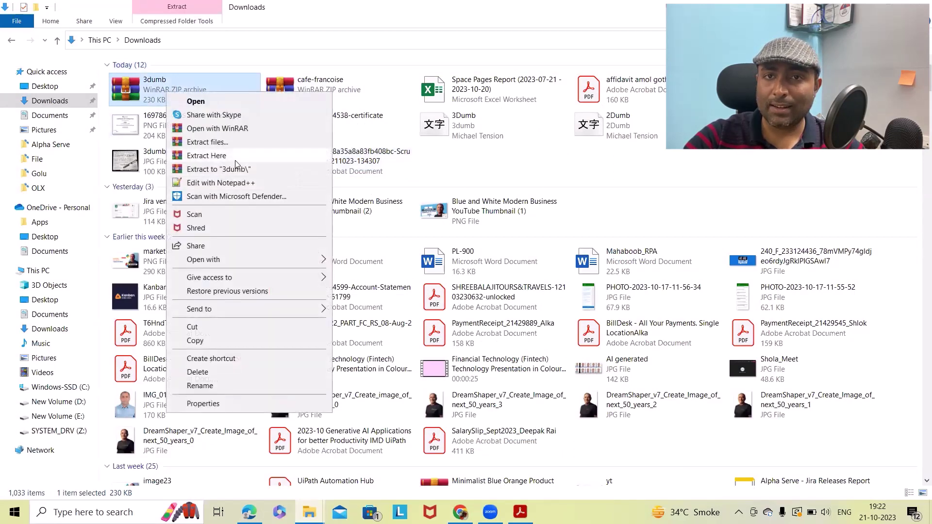
pyautogui.click(236, 168)
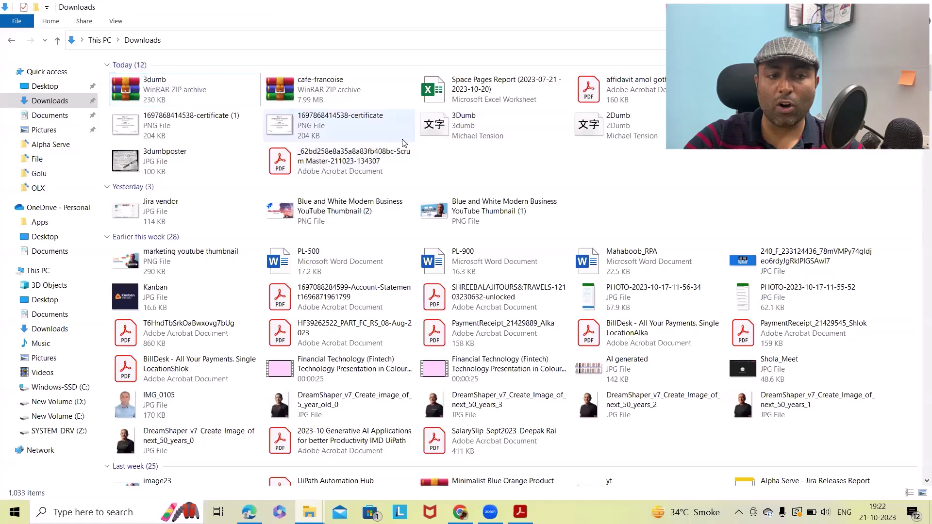
pyautogui.click(500, 142)
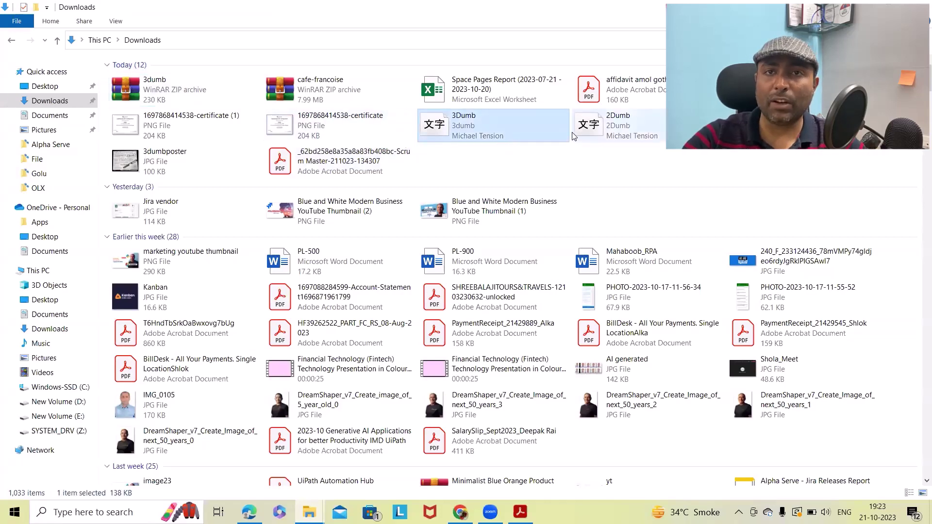
pyautogui.click(626, 136)
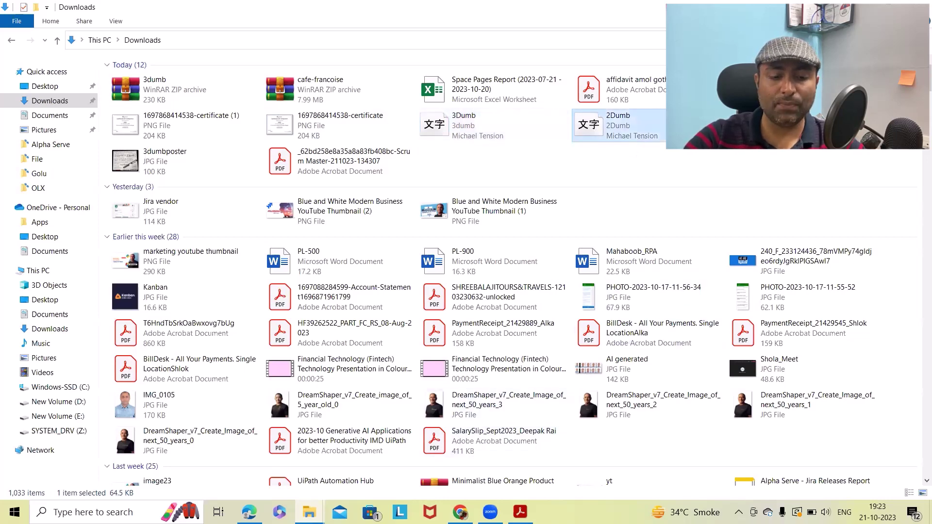
pyautogui.hotkey('alt', 'Tab')
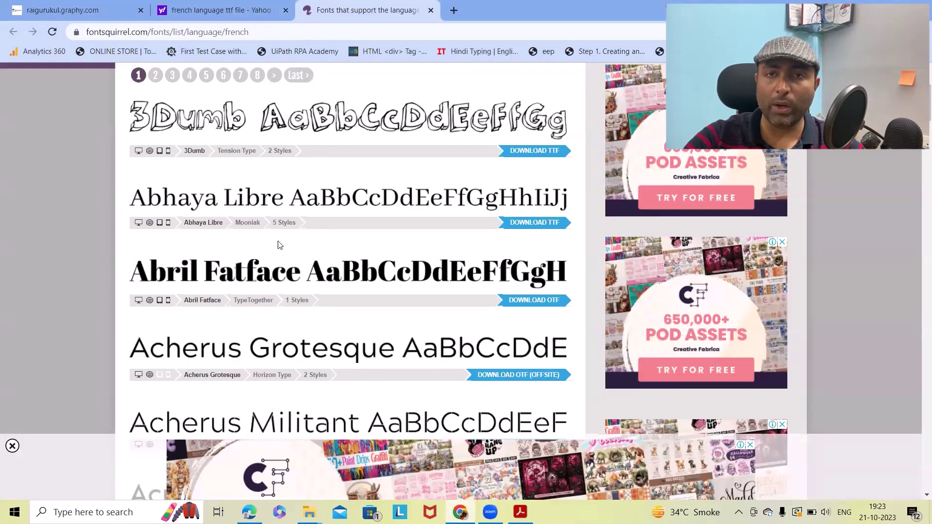
pyautogui.hotkey('alt', 'Tab')
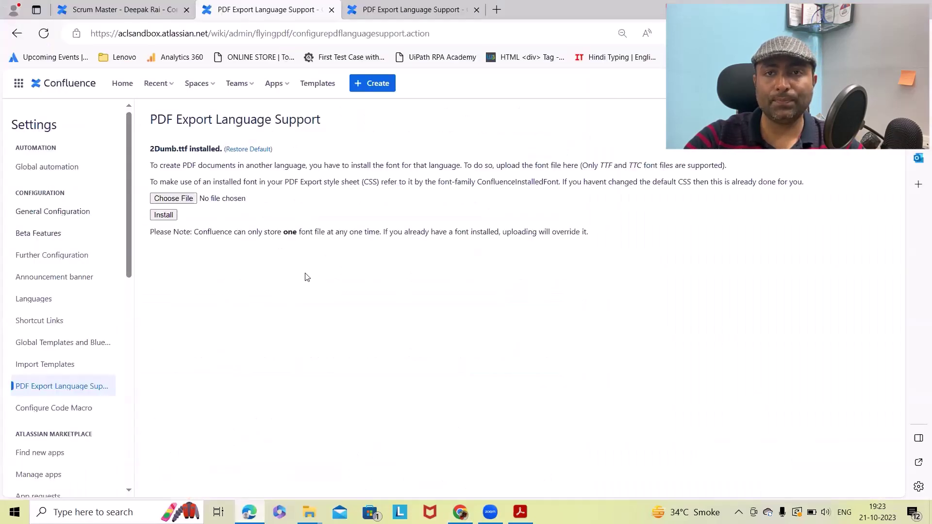
# Upload 3Dumb.ttf from Downloads and install it, replacing 2Dumb.ttf.
pyautogui.click(216, 199)
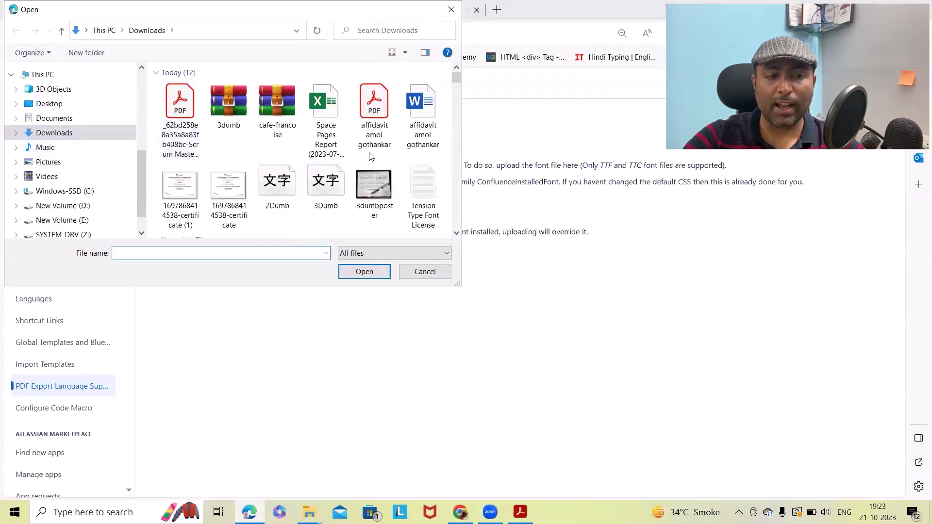
pyautogui.click(330, 193)
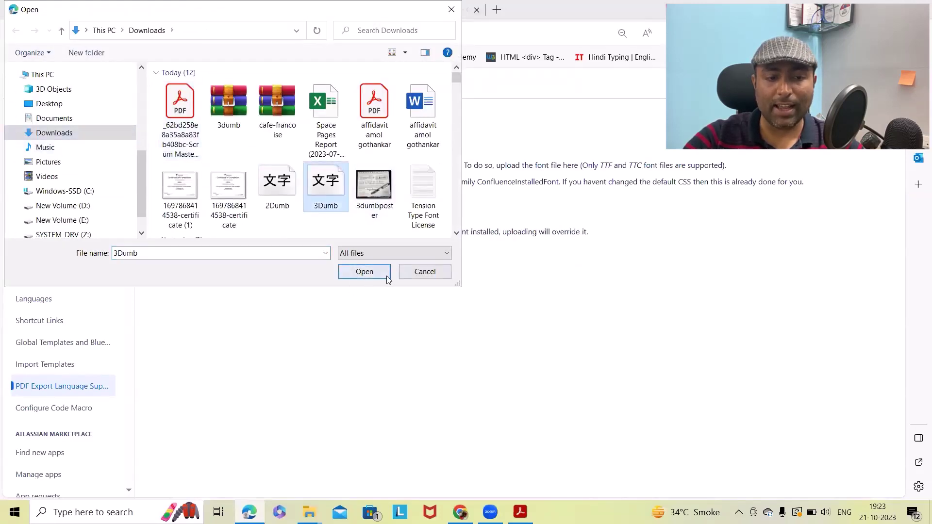
pyautogui.click(422, 273)
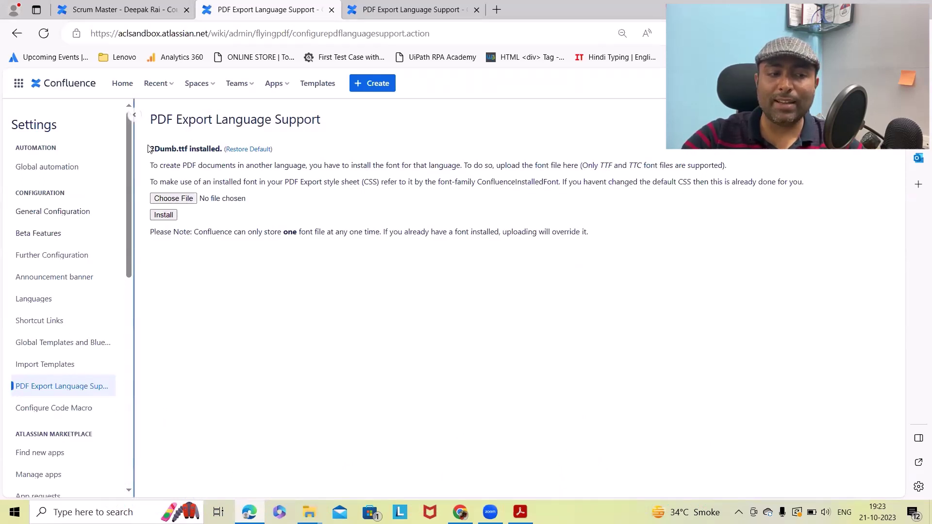
pyautogui.moveTo(149, 146); pyautogui.dragTo(215, 149)
pyautogui.moveTo(271, 183); pyautogui.dragTo(276, 182)
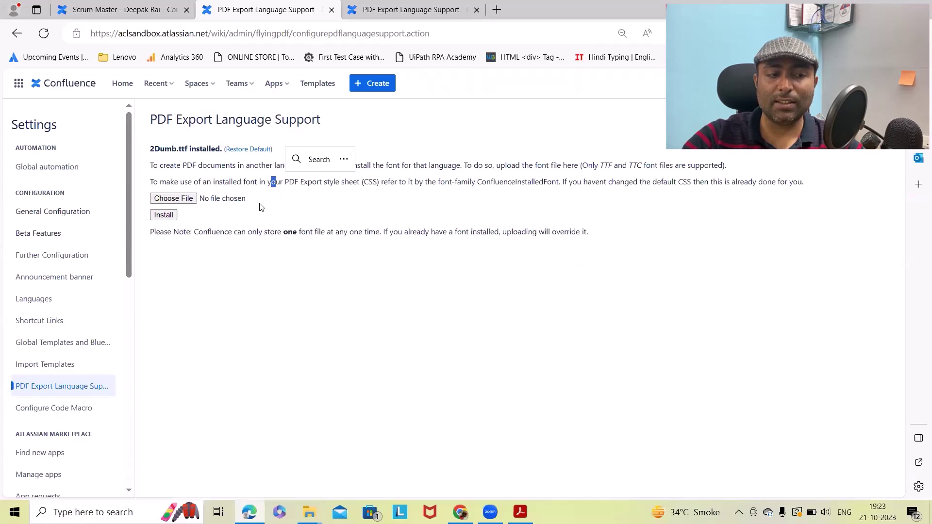
pyautogui.click(173, 198)
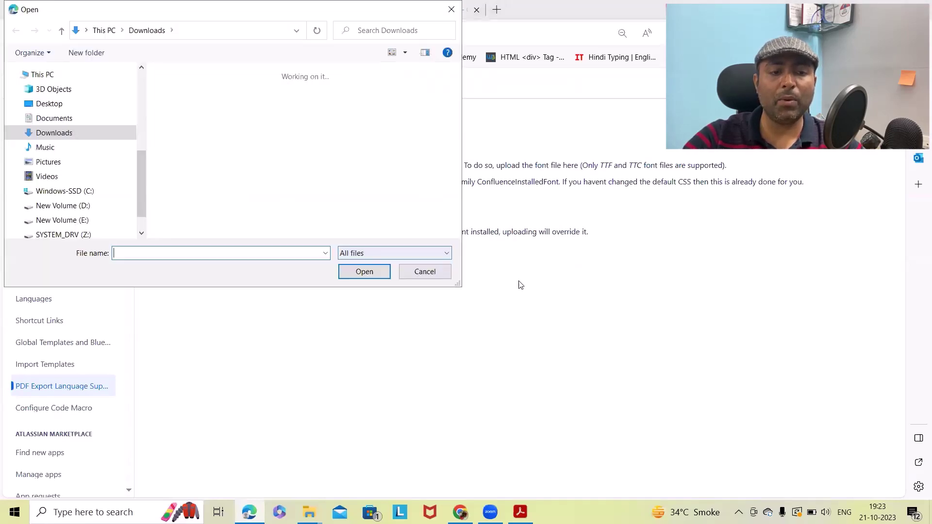
pyautogui.click(339, 205)
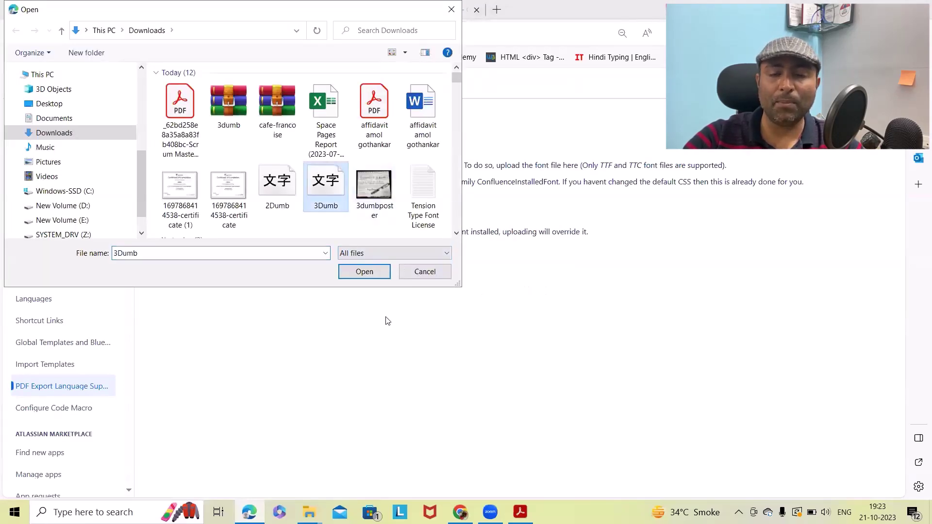
pyautogui.click(359, 273)
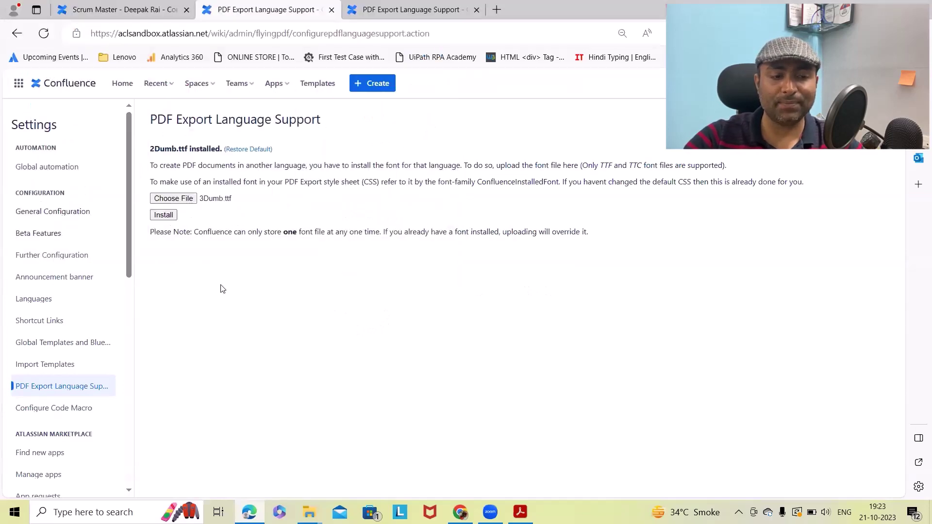
pyautogui.click(165, 216)
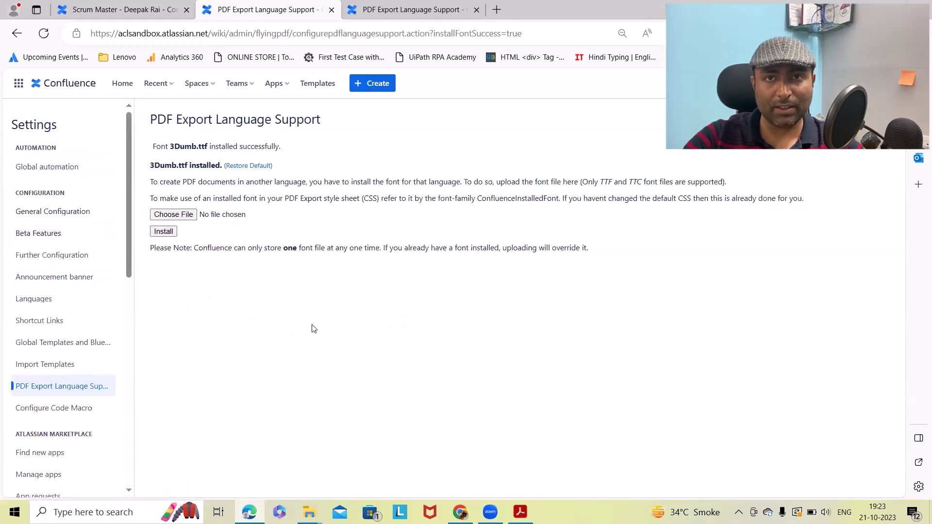
# Reload the Scrum Master page after the session-expired error.
pyautogui.click(411, 9)
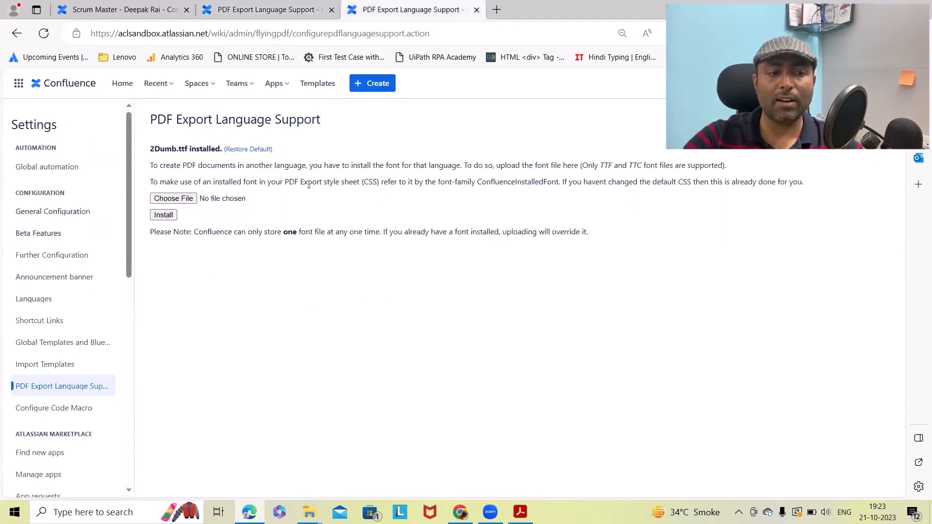
pyautogui.click(121, 9)
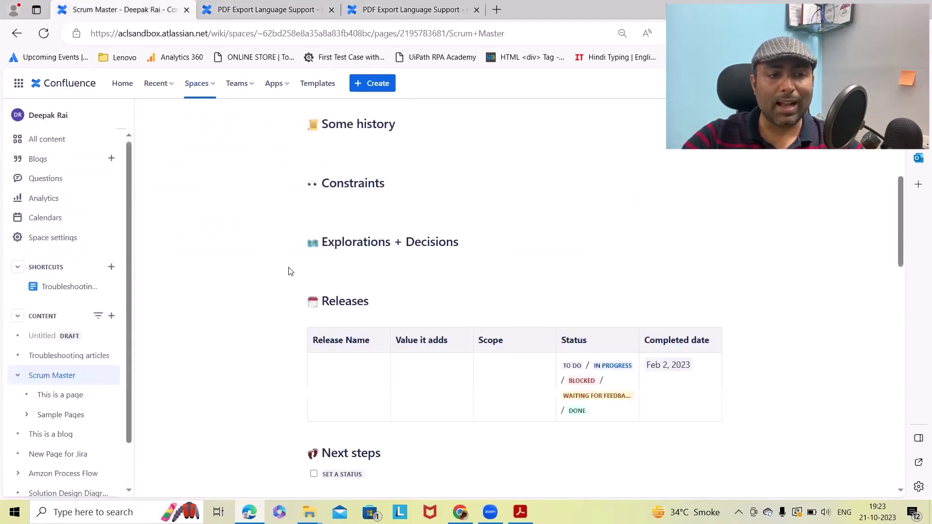
pyautogui.scroll(10, 857, 204)
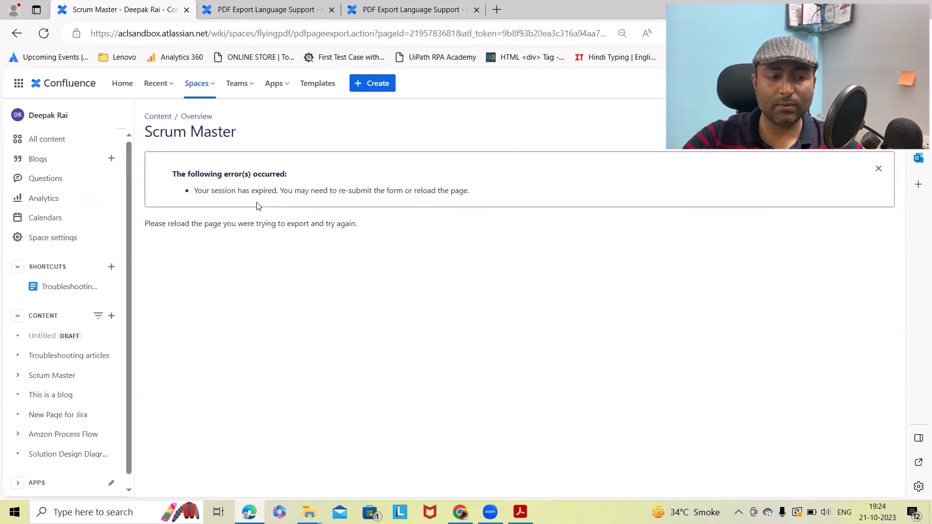
pyautogui.click(44, 33)
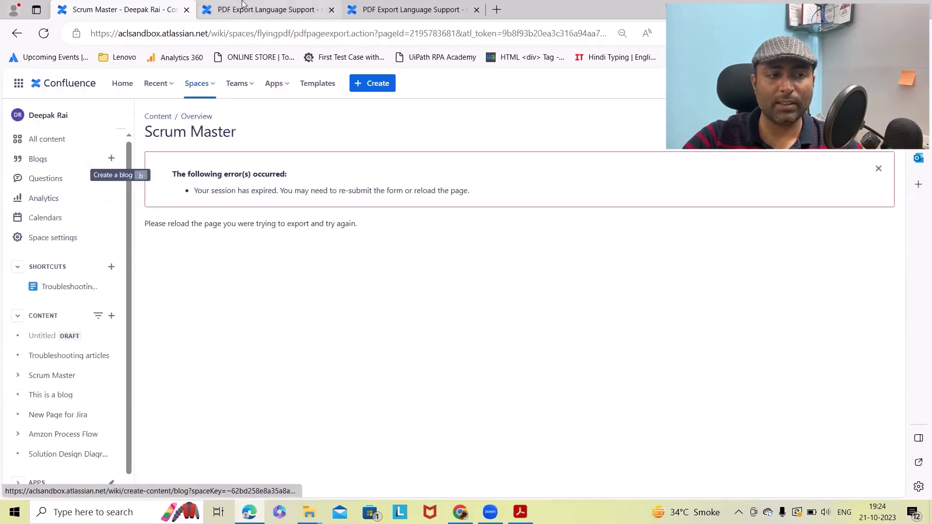
pyautogui.hotkey('alt', 'Left')
# Export the Scrum Master page to PDF from the ••• Export menu.
pyautogui.click(866, 116)
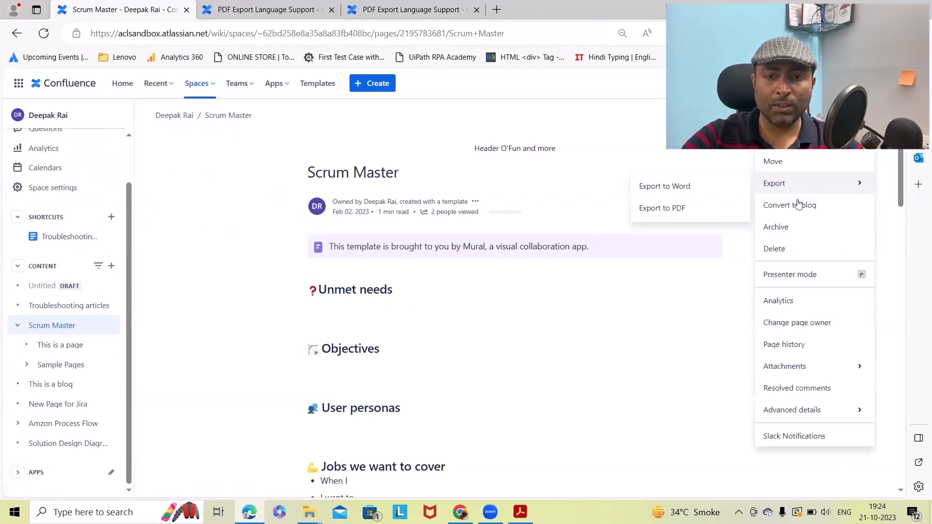
pyautogui.moveTo(787, 189)
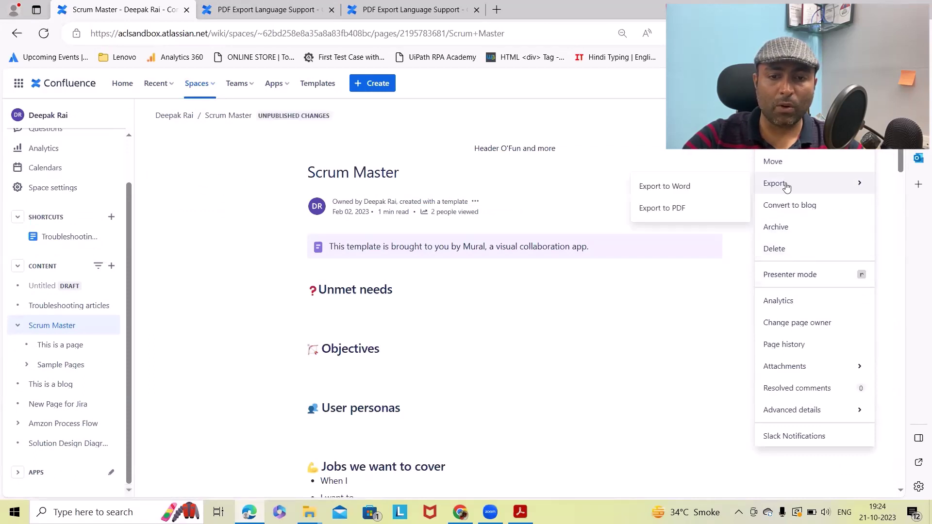
pyautogui.click(662, 209)
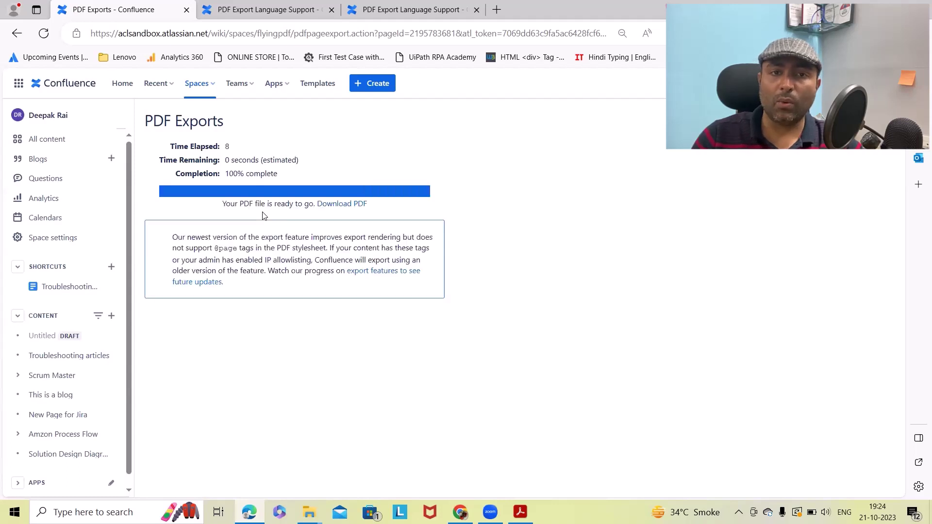
# Download the Scrum Master PDF, open it in Edge, and select its text to check the 3Dumb font.
pyautogui.click(350, 208)
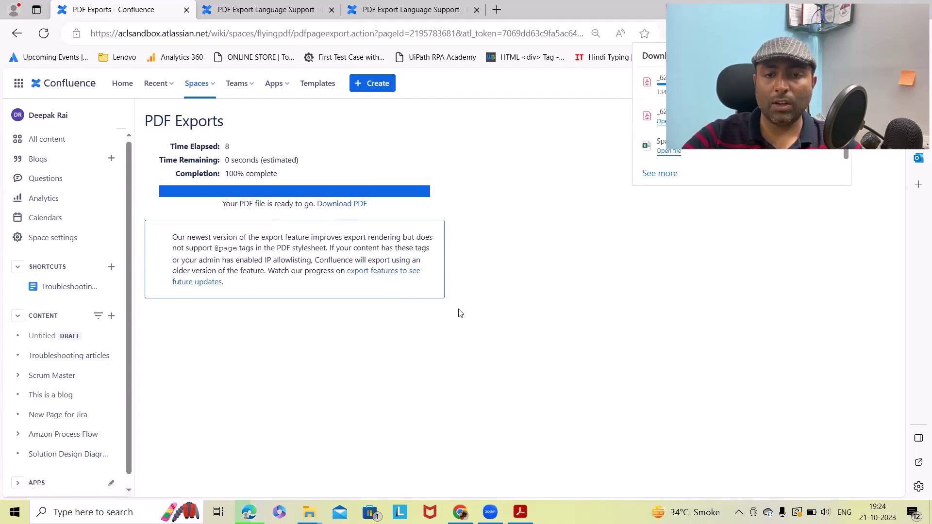
pyautogui.click(689, 82)
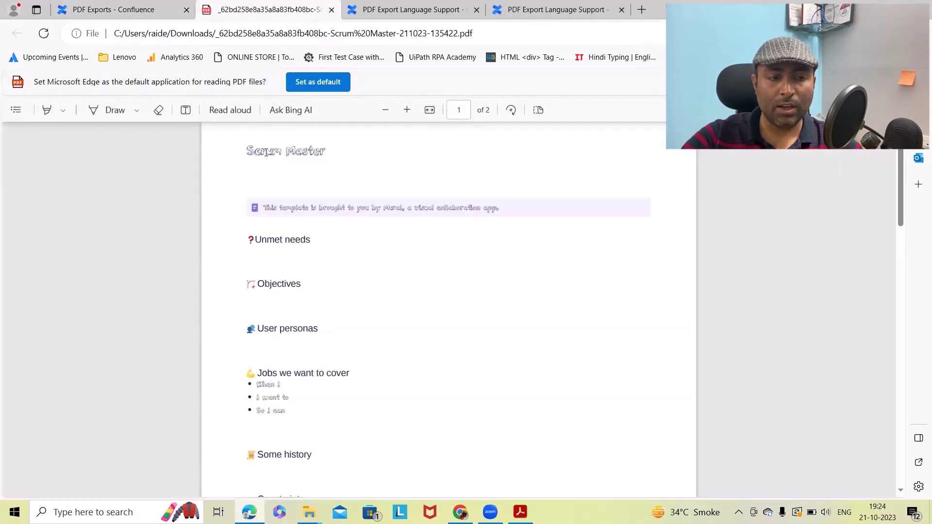
pyautogui.scroll(-10, 299, 197)
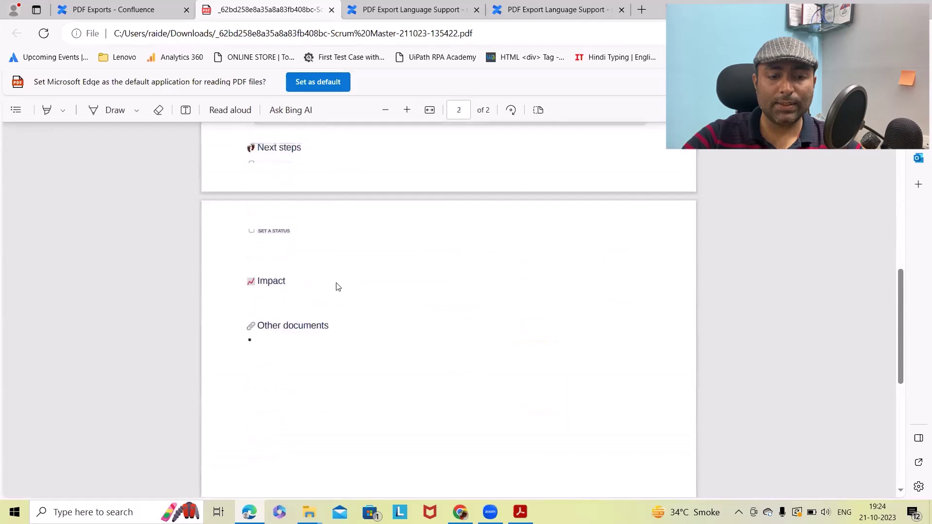
pyautogui.scroll(10, 340, 290)
pyautogui.scroll(1, 360, 243)
pyautogui.moveTo(272, 144); pyautogui.dragTo(520, 210)
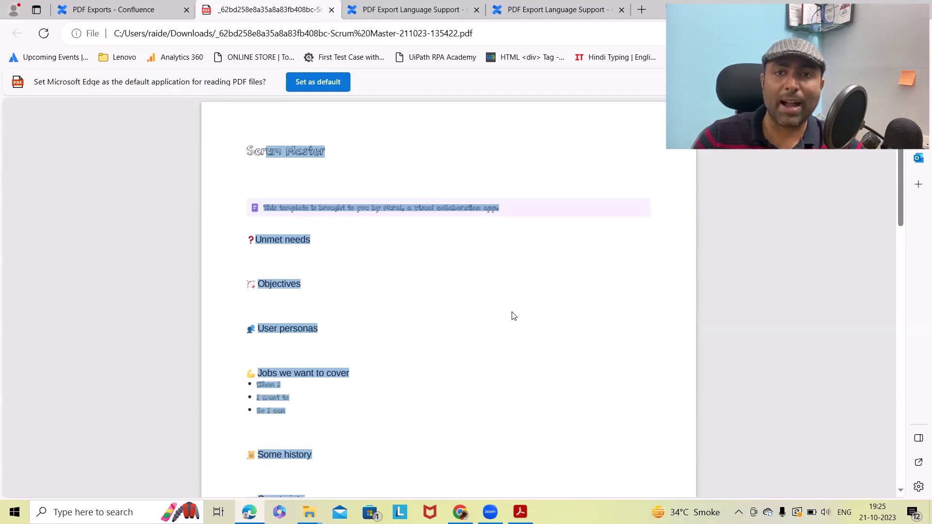
# Close the duplicate PDF Export Language Support tab, keeping Helvetica as the default font.
pyautogui.click(114, 6)
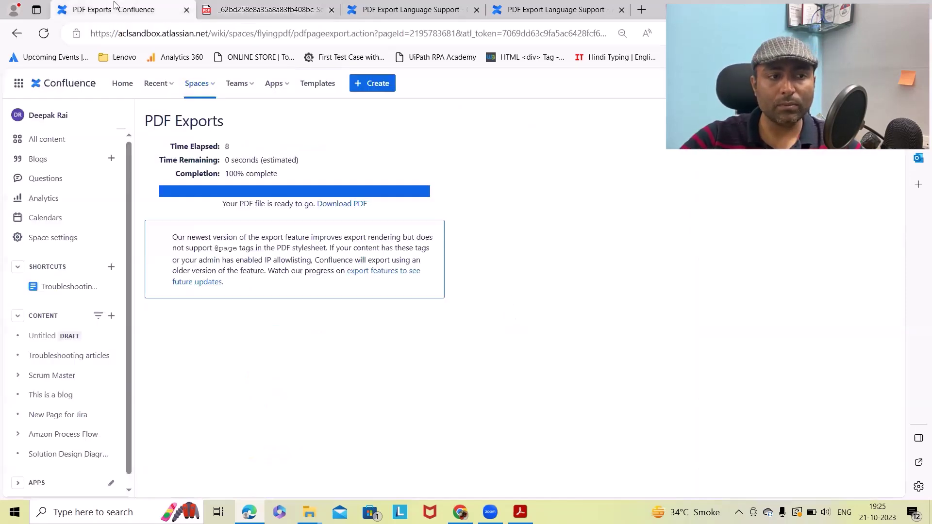
pyautogui.click(412, 9)
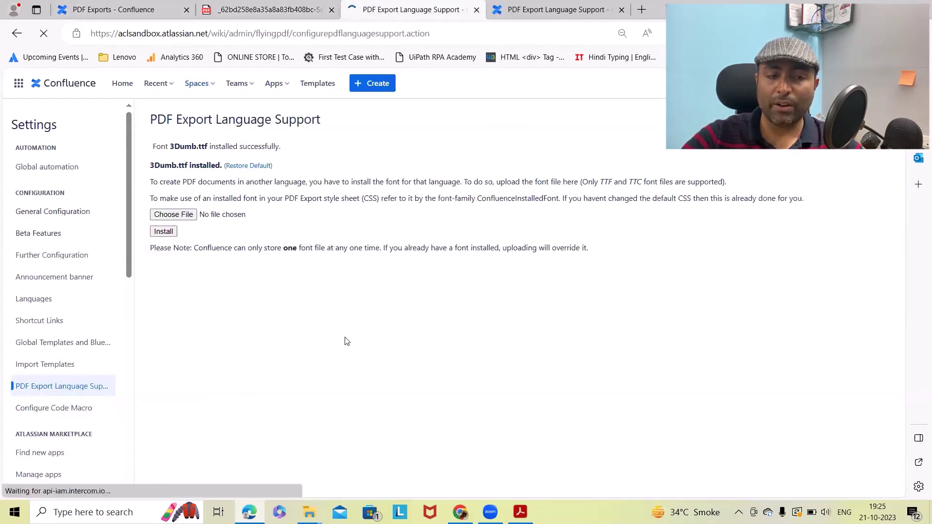
pyautogui.click(552, 8)
pyautogui.hotkey('ctrl', 'w')
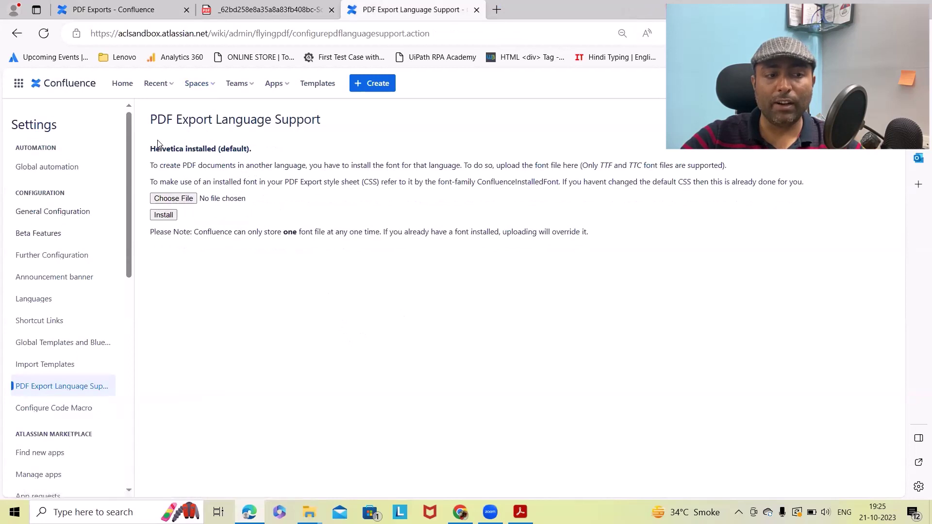
# Check the font status now showing Helvetica, then go back to the PDF Exports tab.
pyautogui.moveTo(158, 142); pyautogui.dragTo(313, 179)
pyautogui.click(334, 258)
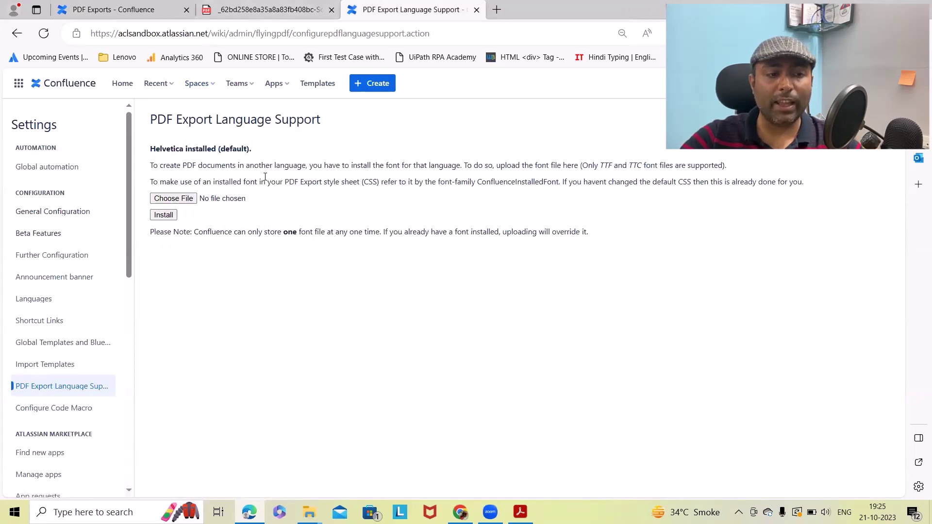
pyautogui.click(147, 18)
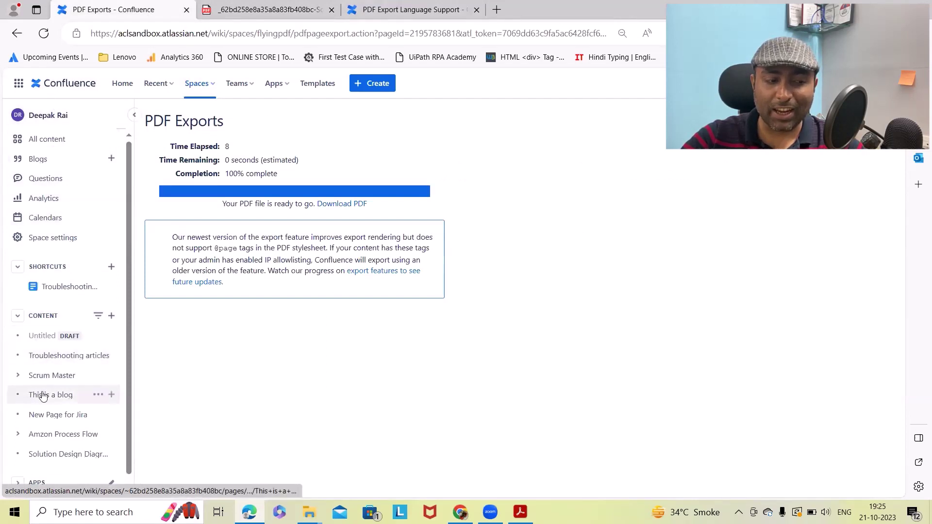
# Export the Scrum Master page to PDF from its ••• > Export menu.
pyautogui.click(66, 375)
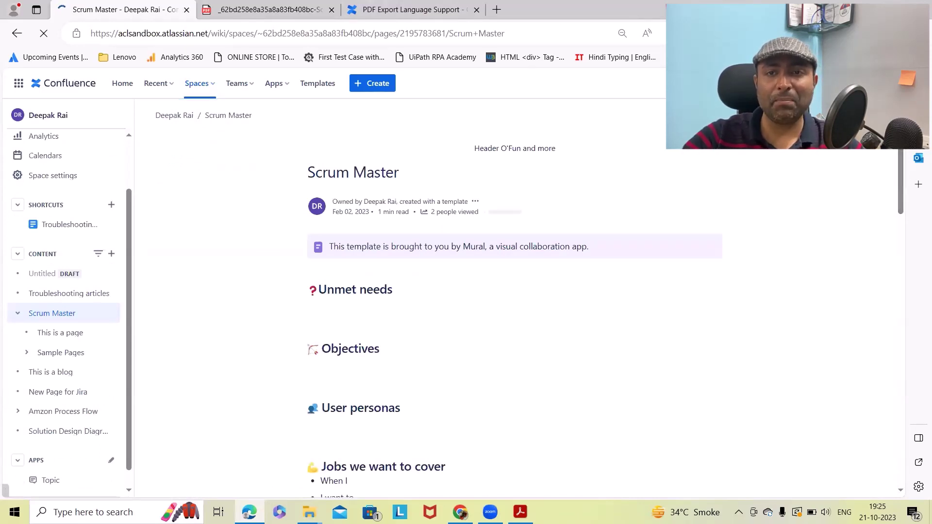
pyautogui.click(870, 115)
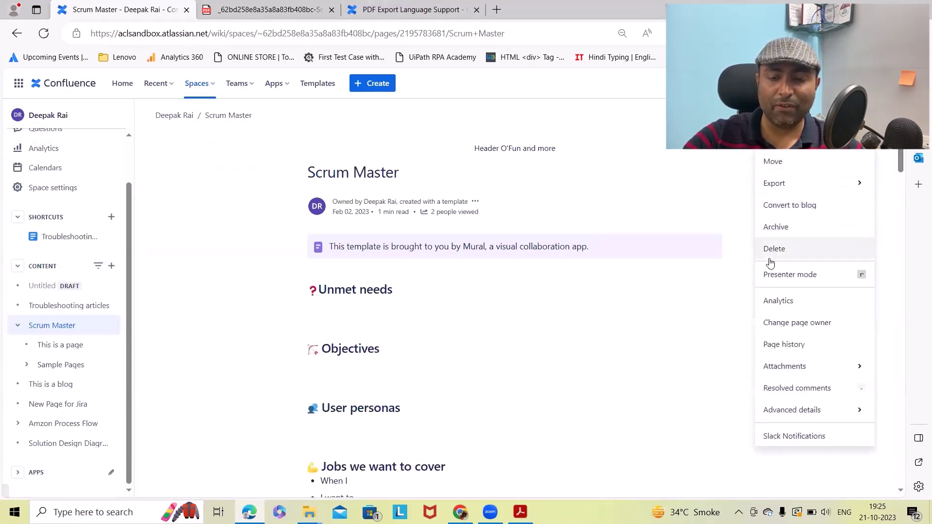
pyautogui.moveTo(795, 184)
pyautogui.click(692, 215)
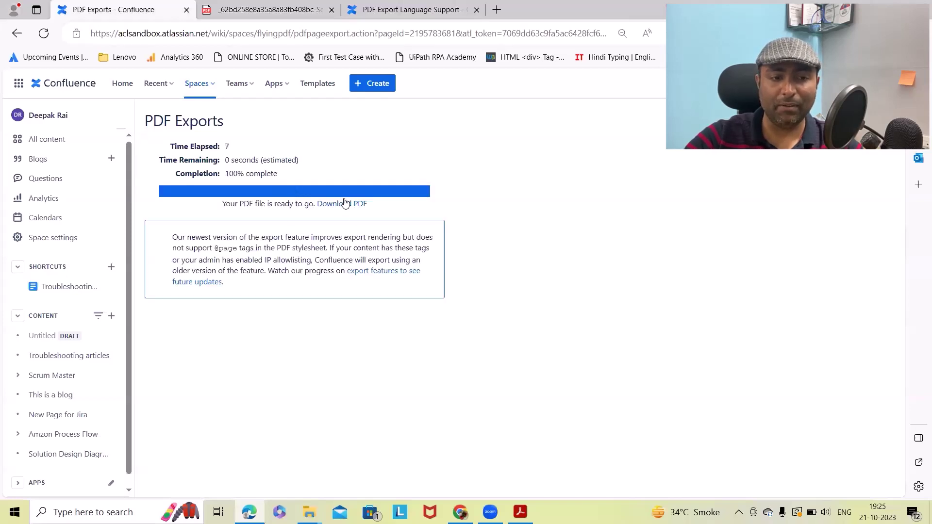
# Download the new Scrum Master PDF and scroll through it in the default Helvetica font.
pyautogui.click(345, 203)
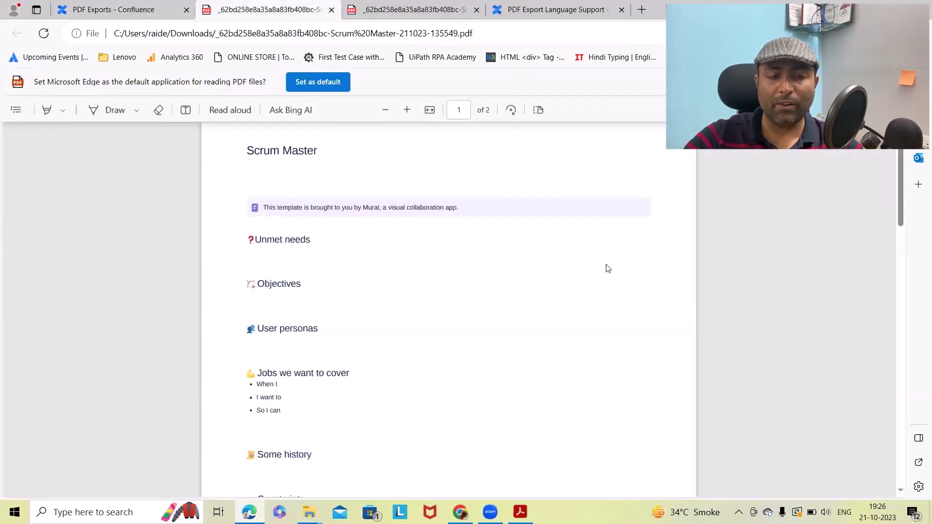
pyautogui.scroll(-7, 324, 288)
pyautogui.scroll(6, 326, 316)
pyautogui.scroll(-15, 330, 321)
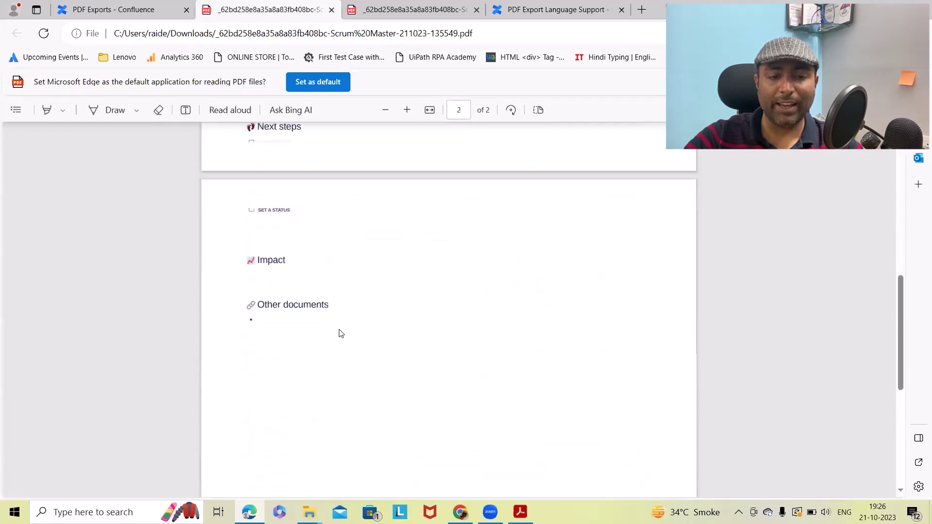
pyautogui.scroll(15, 350, 360)
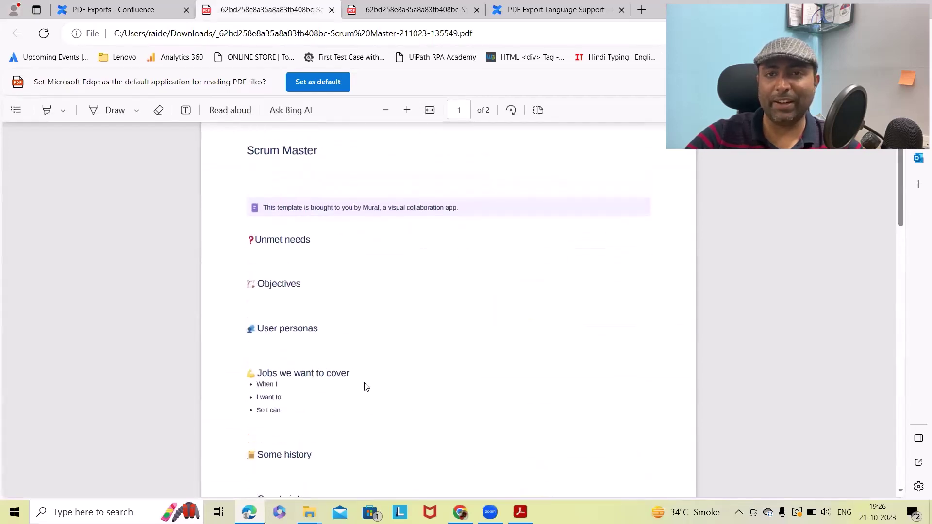